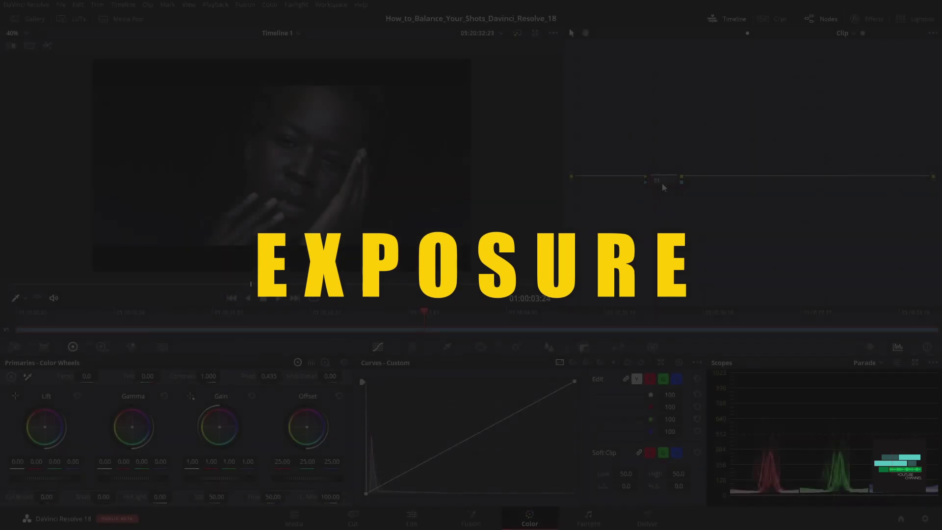
- Label the first node Exposure and set the scopes to Waveform
right_click(662, 181)
left_click(682, 202)
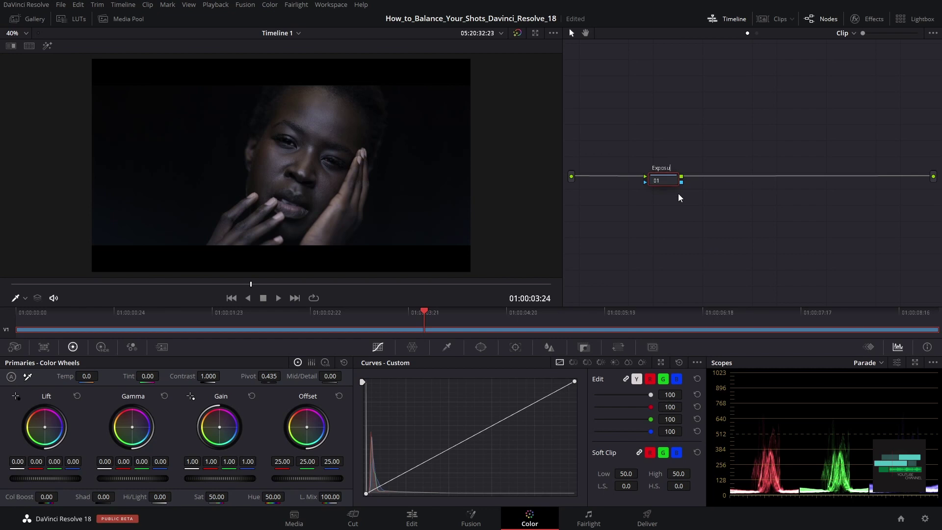
left_click(868, 363)
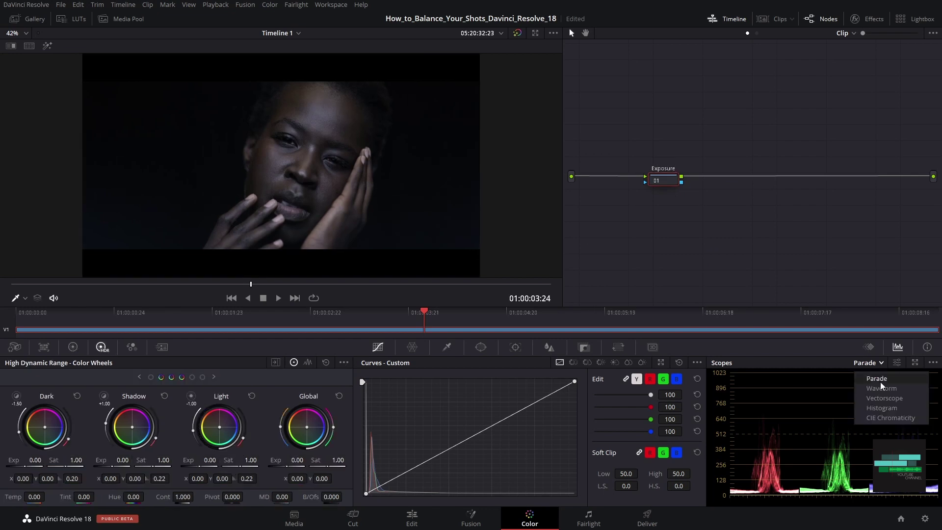
left_click(883, 389)
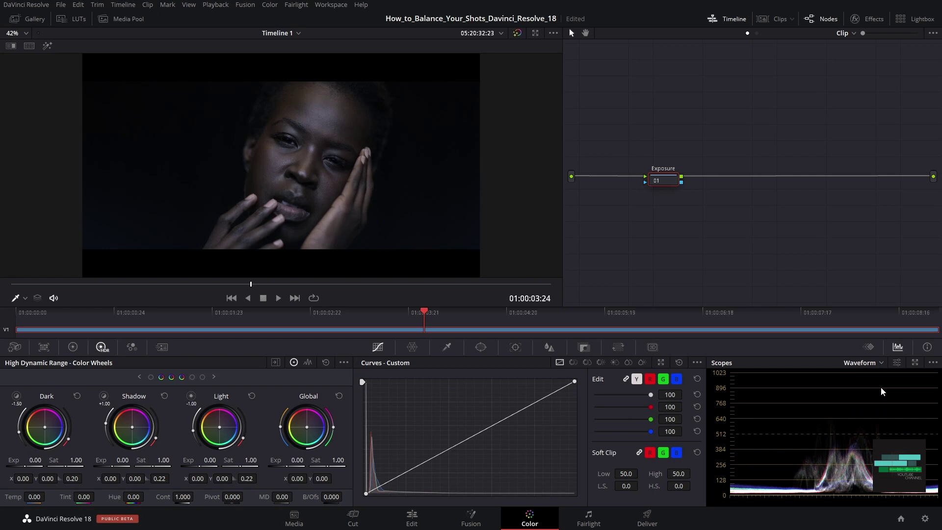
- Undock the scopes into a floating window below the viewer and set the waveform to show only the Y channel
left_click(915, 365)
left_click_drag(427, 110, 456, 328)
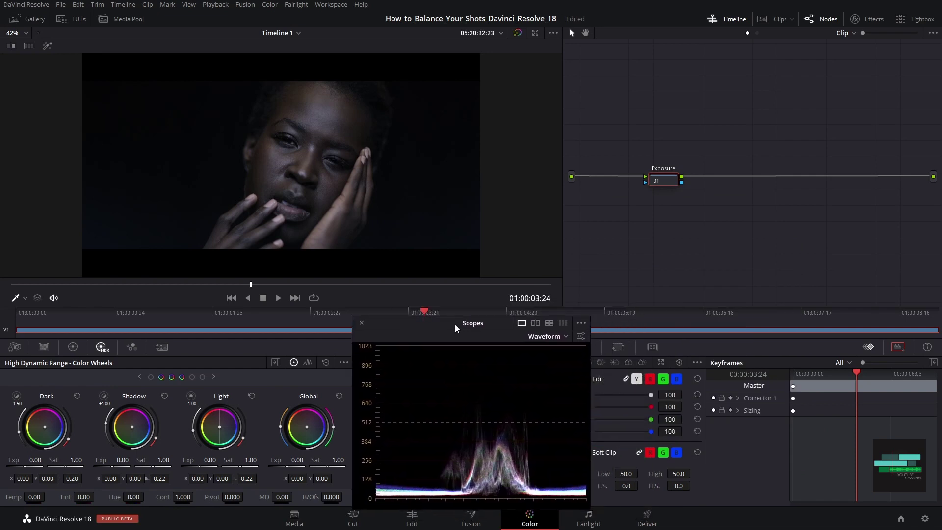
left_click(583, 330)
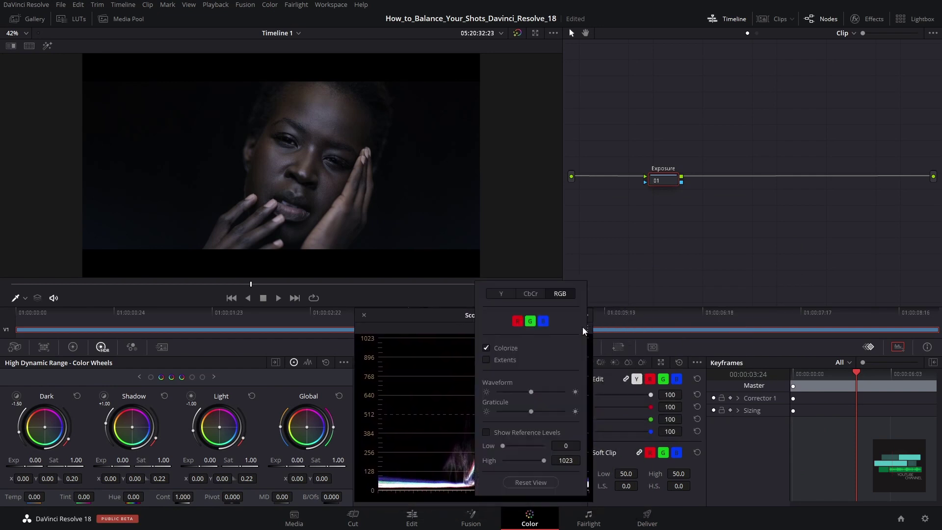
left_click(495, 293)
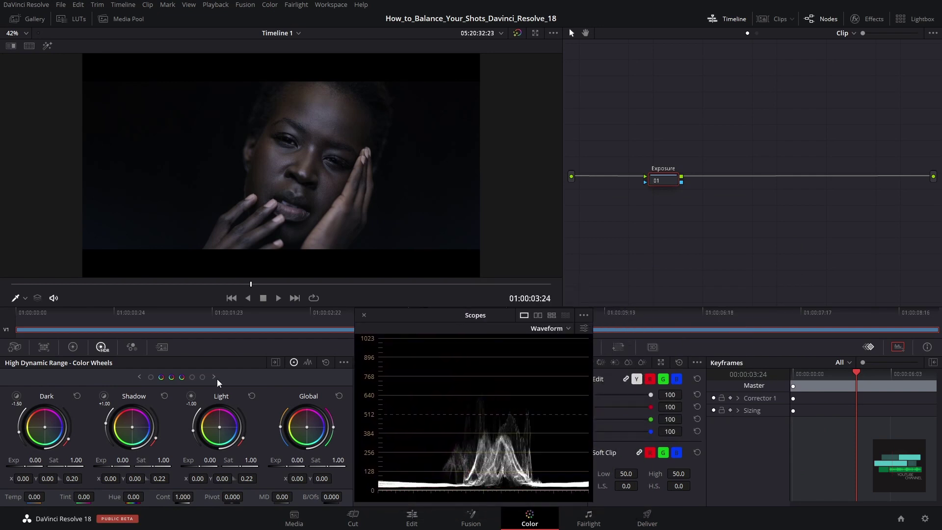
- Balance the Exposure node with the Primaries color wheels: lift -0.01, higher gain and contrast, adjusted gamma, and compare with the node disabled
left_click_drag(278, 467, 304, 479)
left_click(73, 347)
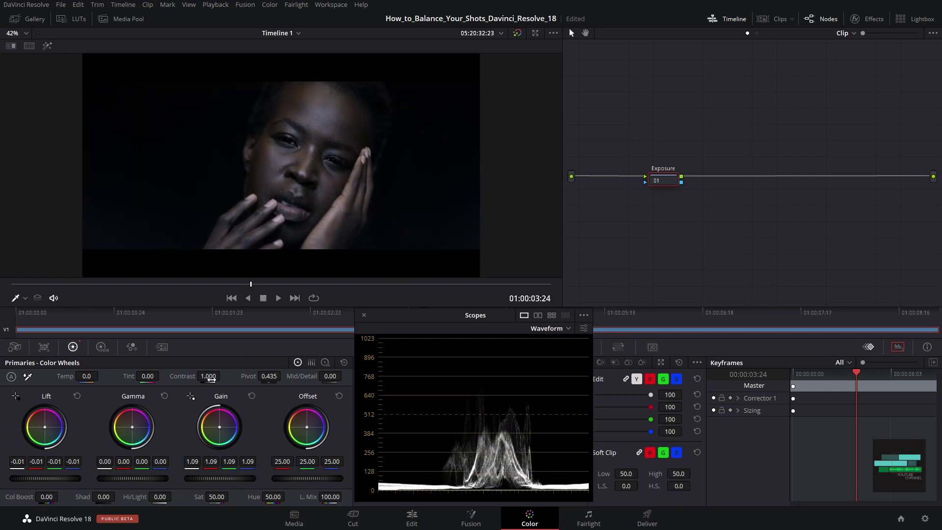
left_click_drag(210, 378, 236, 385)
left_click_drag(226, 479, 226, 478)
left_click_drag(149, 478, 149, 478)
key("ctrl+d")
key("ctrl+d")
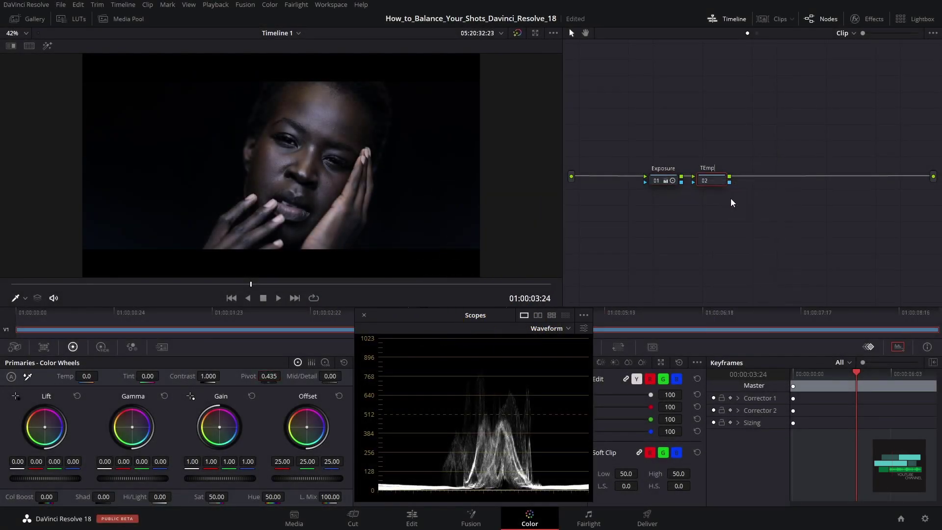
- Label the second node Temp and try shifting its temperature and tint
key("BackSpace")
key("BackSpace")
key("BackSpace")
key("Return")
left_click_drag(87, 376, 111, 376)
left_click_drag(147, 376, 133, 376)
- Rename the second node to Offset
right_click(712, 180)
left_click(727, 199)
type("Offs")
key("Return")
- Set the scopes to Parade and examine the black levels of the three color channels
left_click(549, 328)
left_click(549, 352)
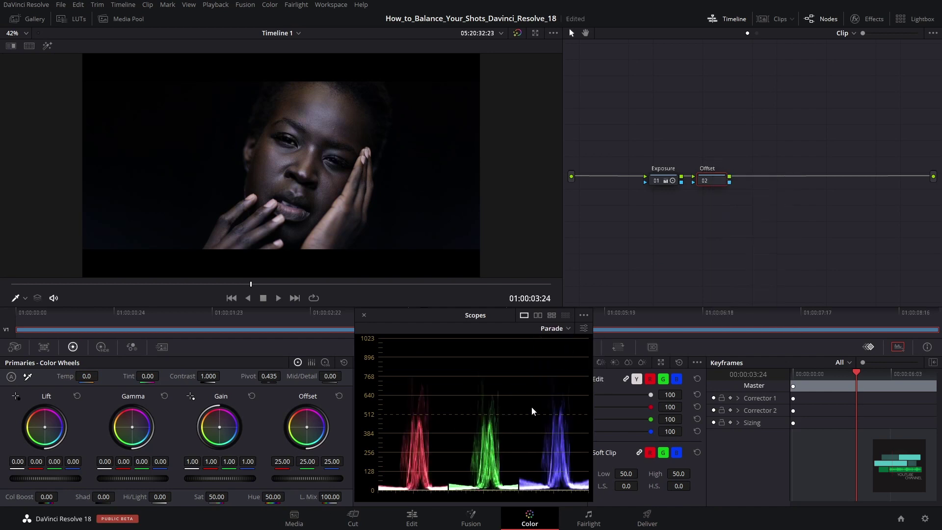
scroll(449, 474, "up", 3)
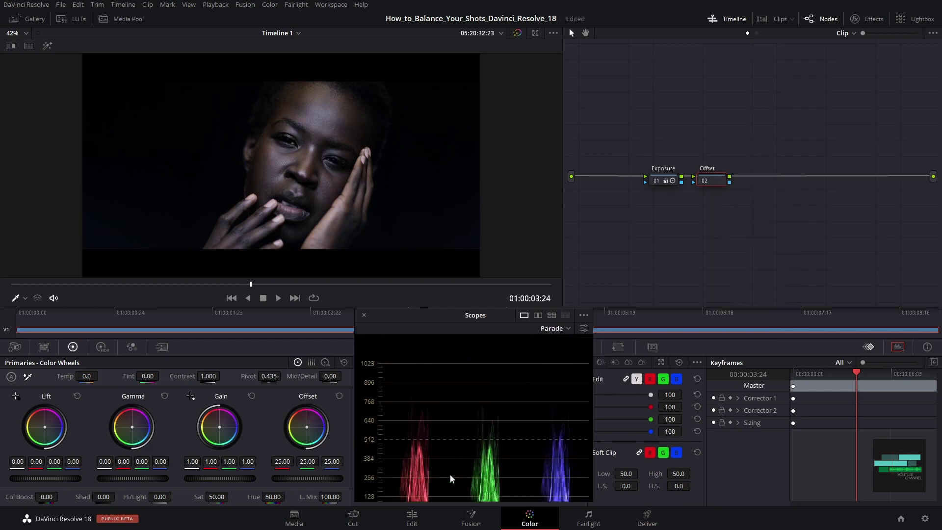
scroll(451, 475, "down", 2)
scroll(450, 476, "up", 2)
scroll(451, 476, "down", 2)
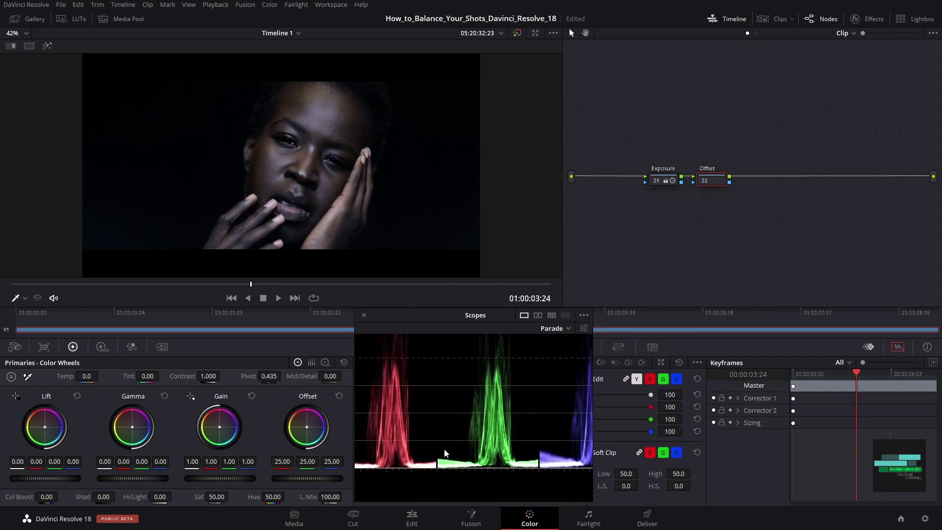
mouse_move(444, 450)
left_mouse_down()
mouse_move(459, 441)
mouse_move(362, 444)
mouse_move(475, 444)
mouse_move(383, 454)
left_mouse_up()
scroll(499, 397, "down", 6)
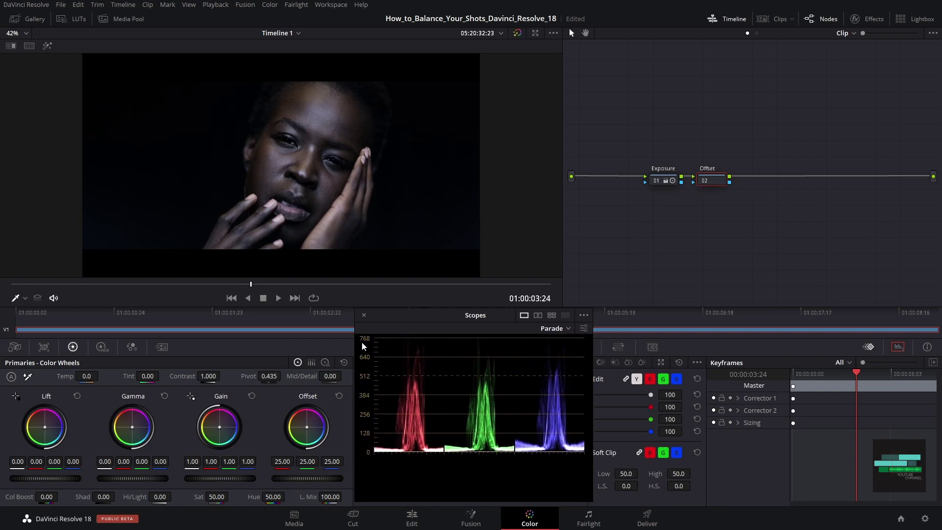
- Draw a four-point curve window on the dark background beside the face, keeping the scopes clear, and isolate it with Highlight
left_click_drag(400, 319, 632, 320)
left_click(477, 346)
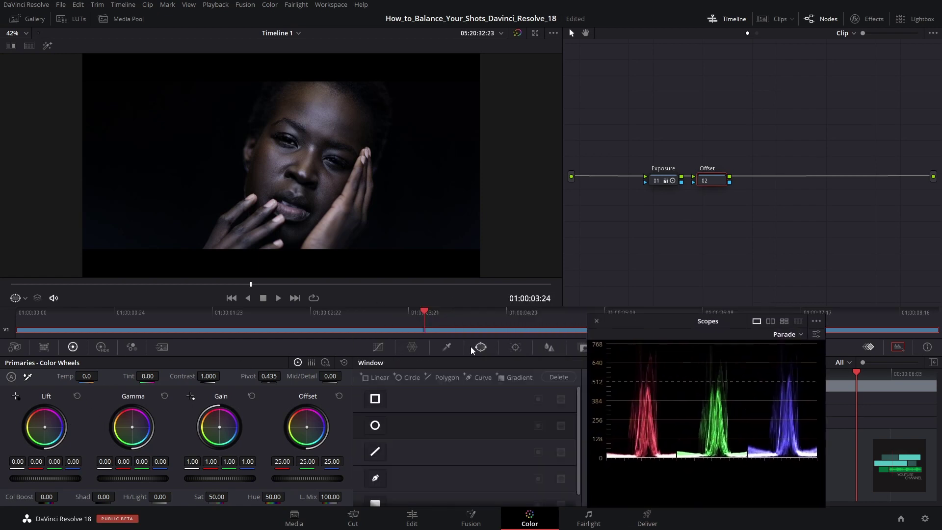
left_click(467, 377)
left_click(167, 105)
left_click(146, 143)
left_click(198, 155)
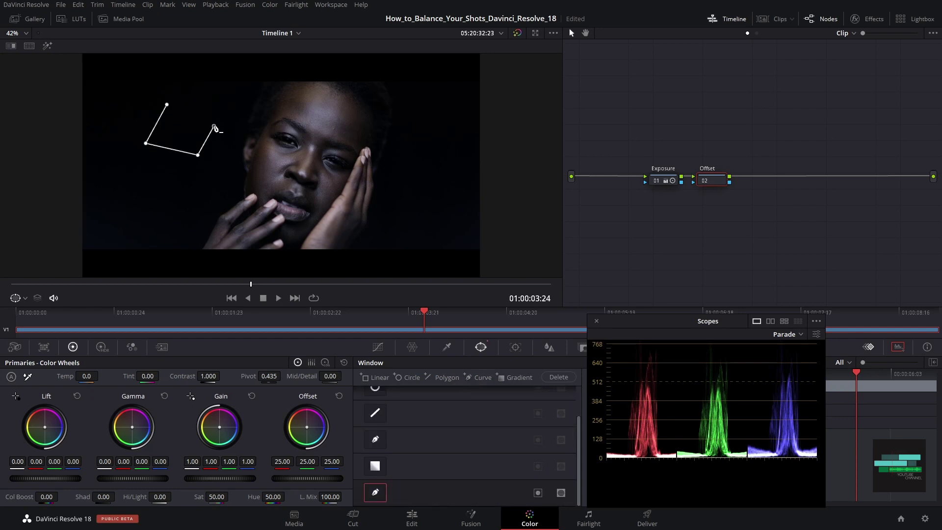
left_click(213, 126)
left_click(167, 104)
left_click(47, 46)
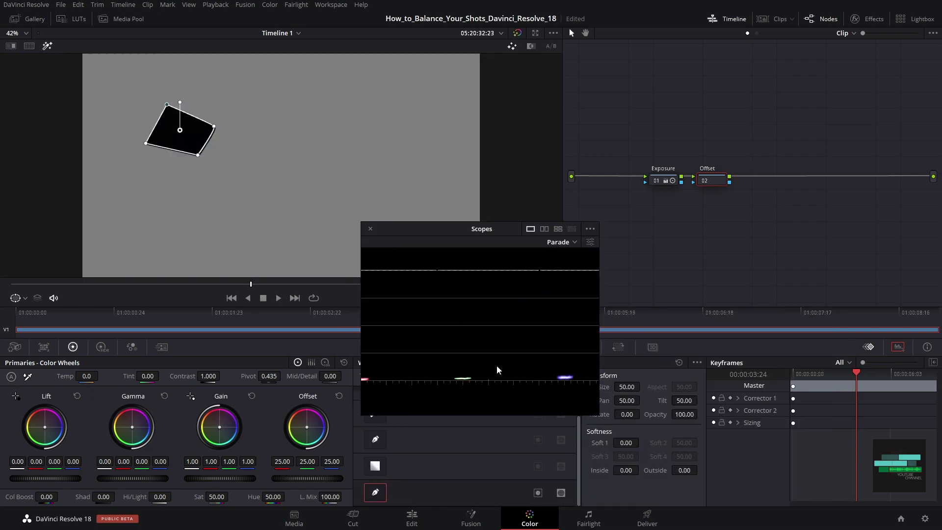
- Align the blacks by slightly lowering the blue and green lift in the Primaries color bars, and turn Highlight off
mouse_move(527, 335)
left_mouse_down()
mouse_move(504, 354)
mouse_move(528, 328)
left_mouse_up()
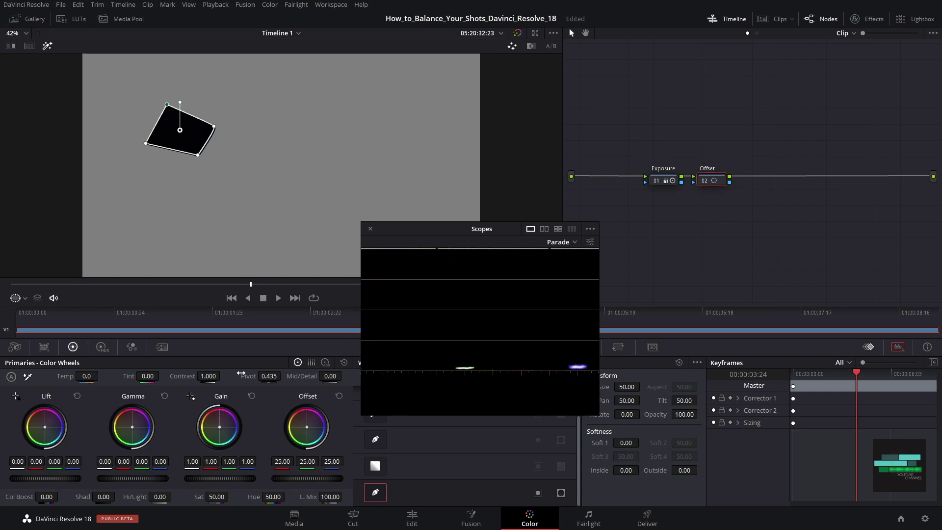
left_click(309, 363)
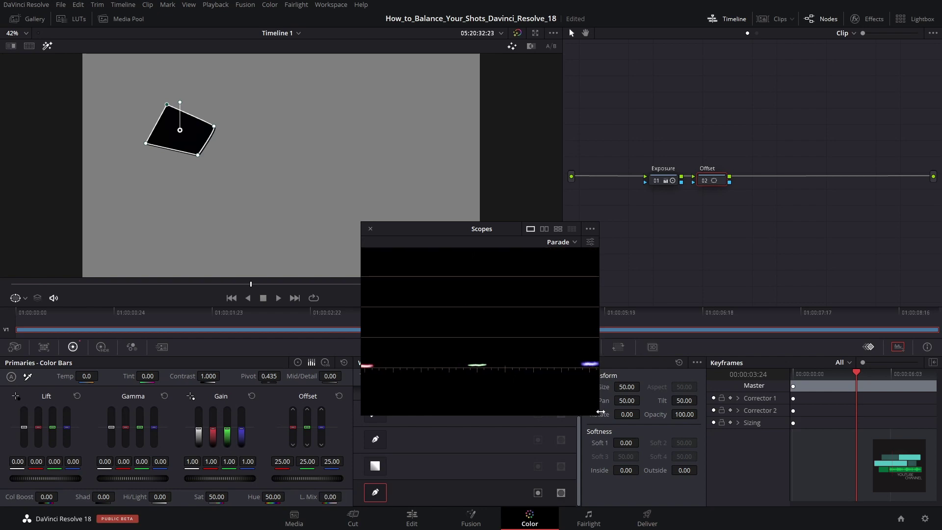
left_click_drag(599, 405, 621, 421)
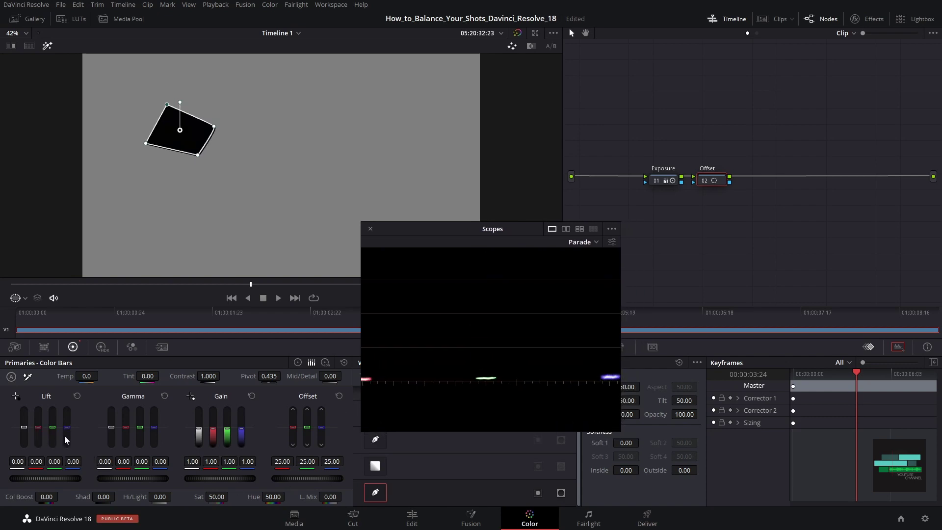
left_click_drag(66, 425, 51, 425)
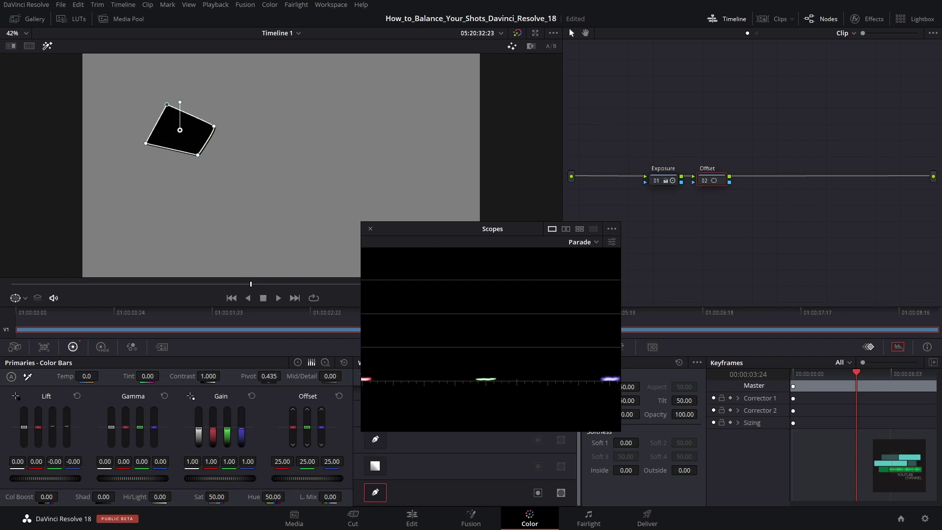
left_click(47, 47)
left_click(47, 47)
left_click(46, 47)
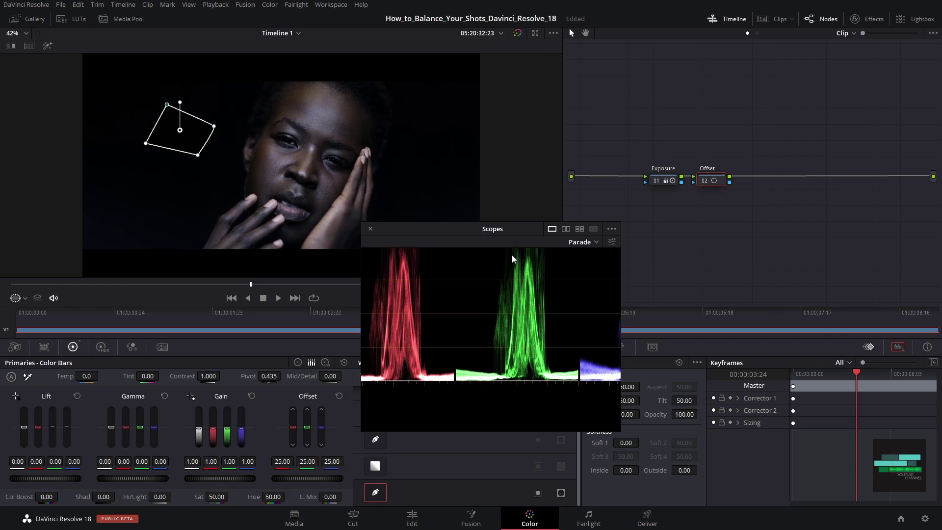
- Uncover the window controls and delete the curve window from the Offset node
left_click_drag(500, 228, 410, 302)
scroll(374, 227, "up", 1)
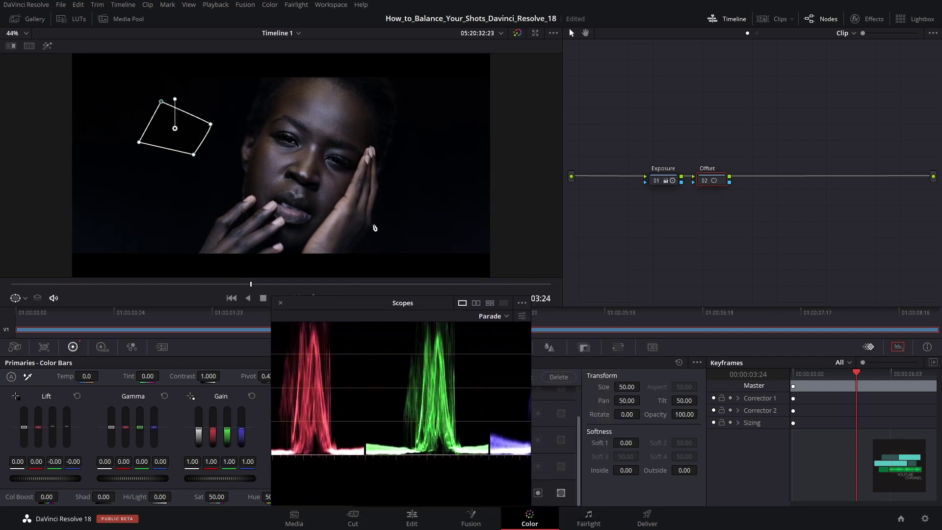
scroll(374, 227, "down", 1)
left_click(564, 379)
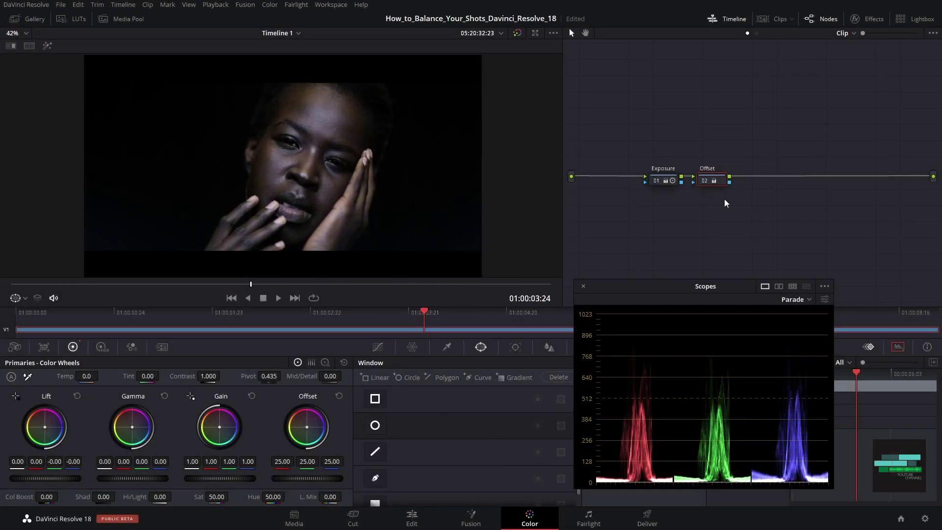
- Label the third node Skin, fit a circle window around the face, and isolate it with Highlight
right_click(760, 186)
left_click(766, 199)
left_click(408, 377)
left_click_drag(296, 206, 305, 234)
left_click_drag(313, 214, 319, 214)
left_click(48, 45)
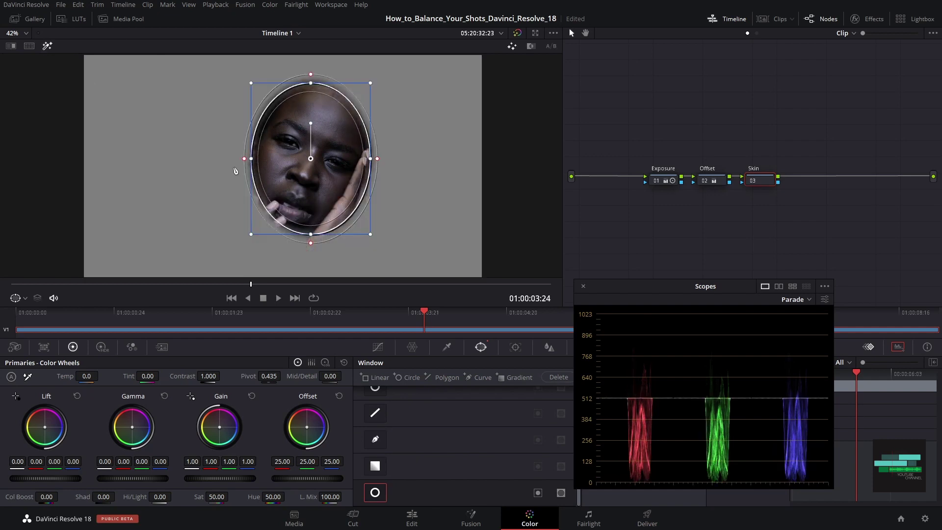
- Set the scopes to Vectorscope and enable its skin tone indicator
left_click(801, 299)
left_click(805, 335)
left_click(825, 299)
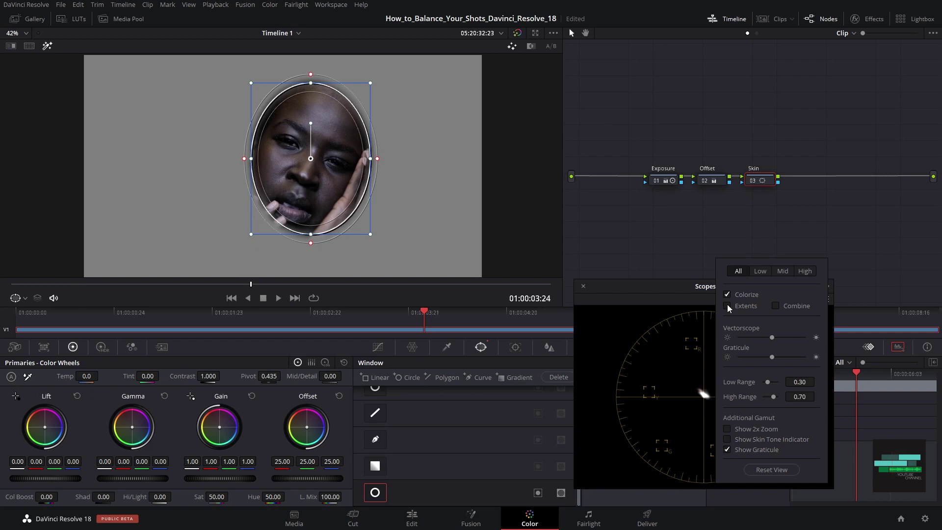
left_click(726, 439)
left_click(688, 285)
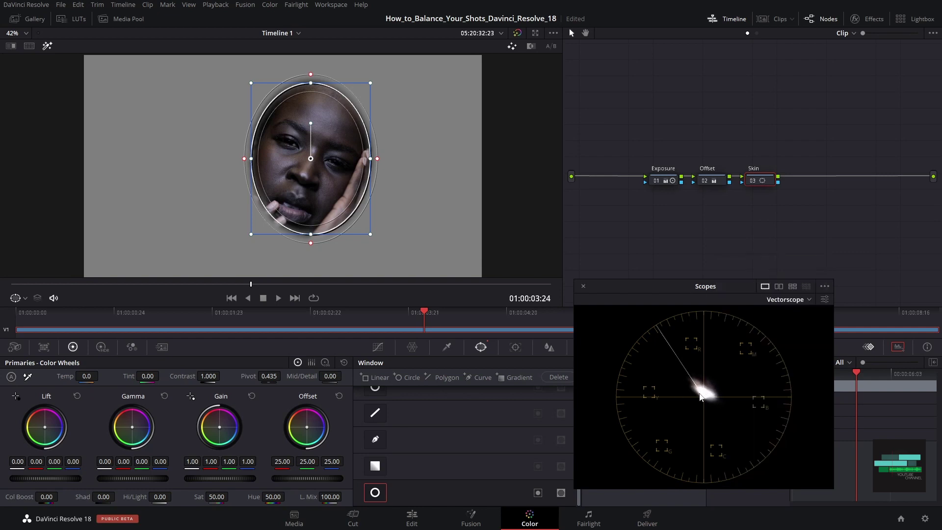
- Recenter the circle window on the face and limit the vectorscope to the High range
left_click_drag(327, 187, 321, 187)
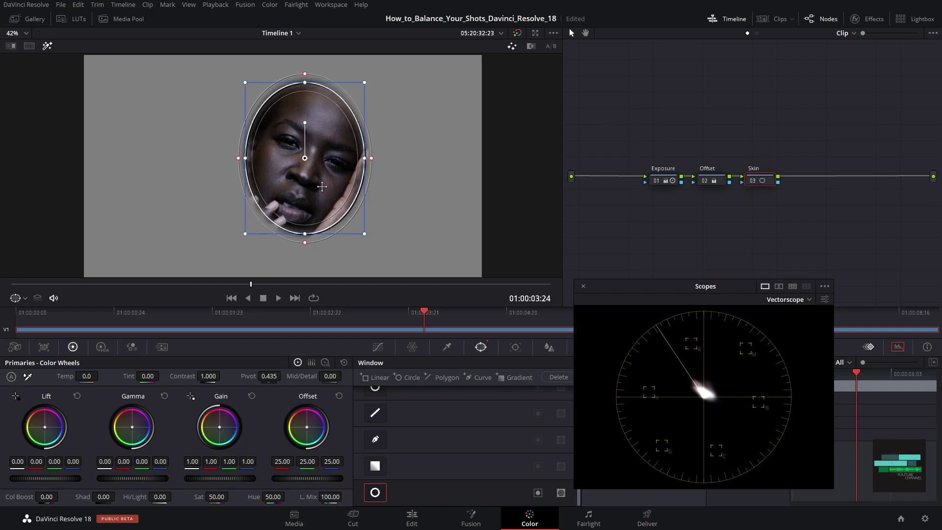
left_click(825, 300)
left_click(807, 273)
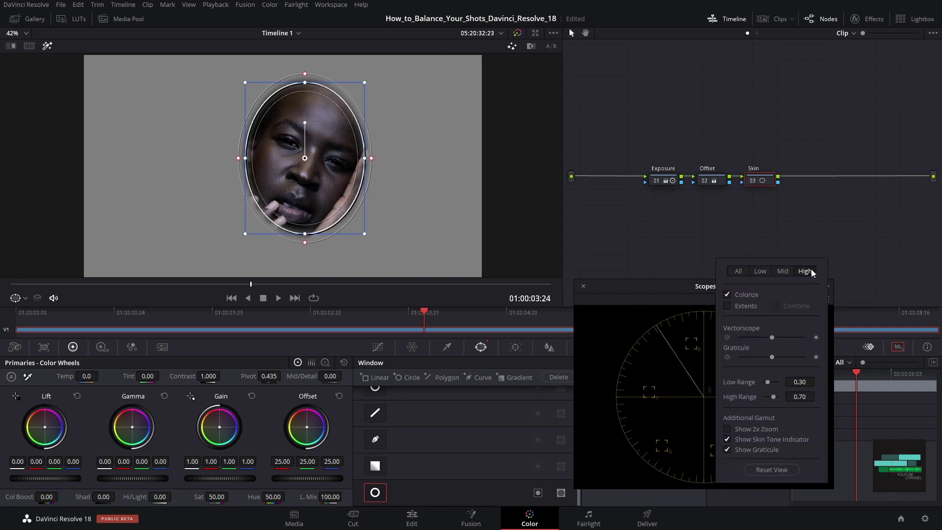
left_click(634, 408)
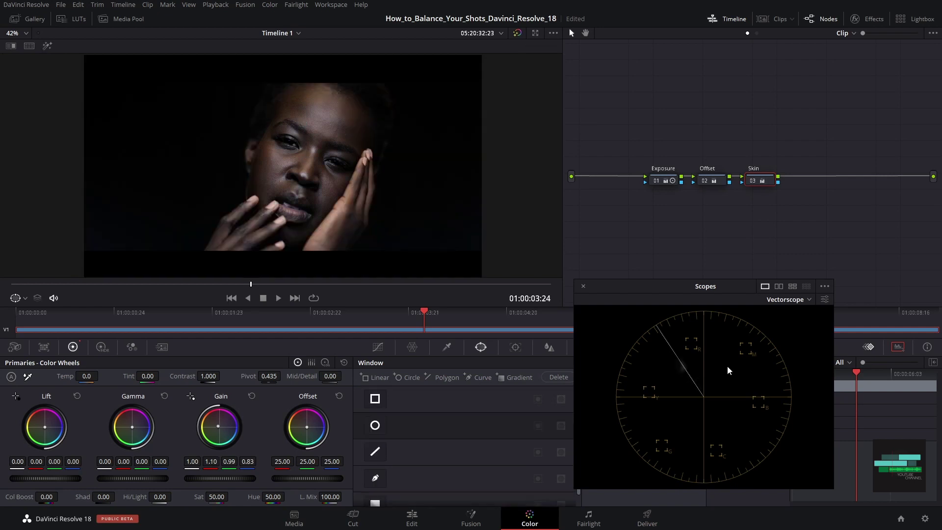
- Reduce the brightness of the vectorscope graticule
left_click(824, 299)
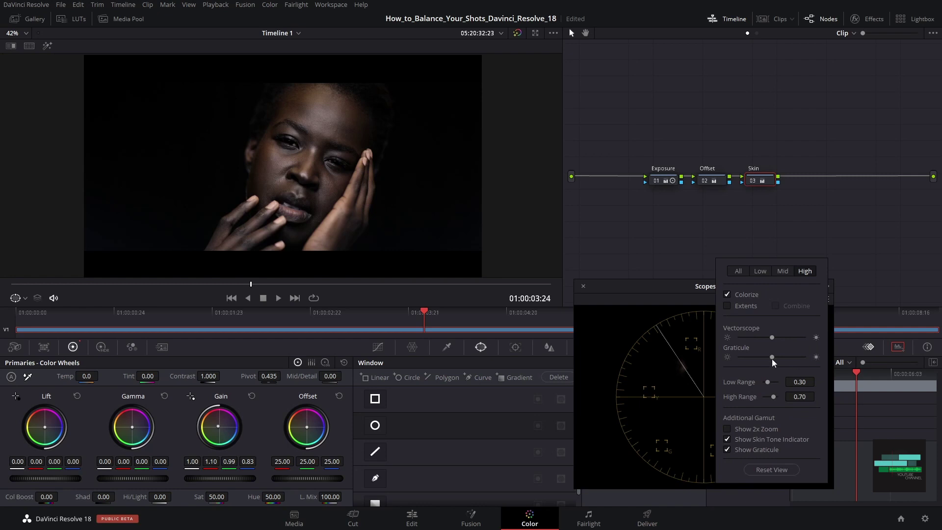
left_click_drag(773, 358, 757, 357)
left_click(703, 386)
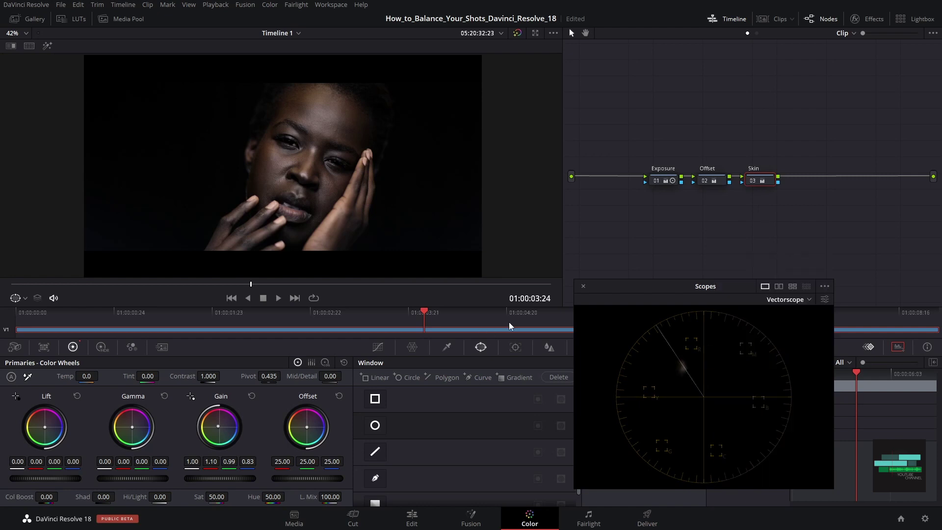
- Toggle the grade bypass to compare the image before and after correction
key("shift+d")
key("shift+d")
key("shift+d")
key("shift+d")
- Shift the Skin node's shadows to about -0.01 red and -0.02 blue in the Log wheels, and compare with the grade bypassed
left_click_drag(45, 427, 45, 427)
left_click(325, 362)
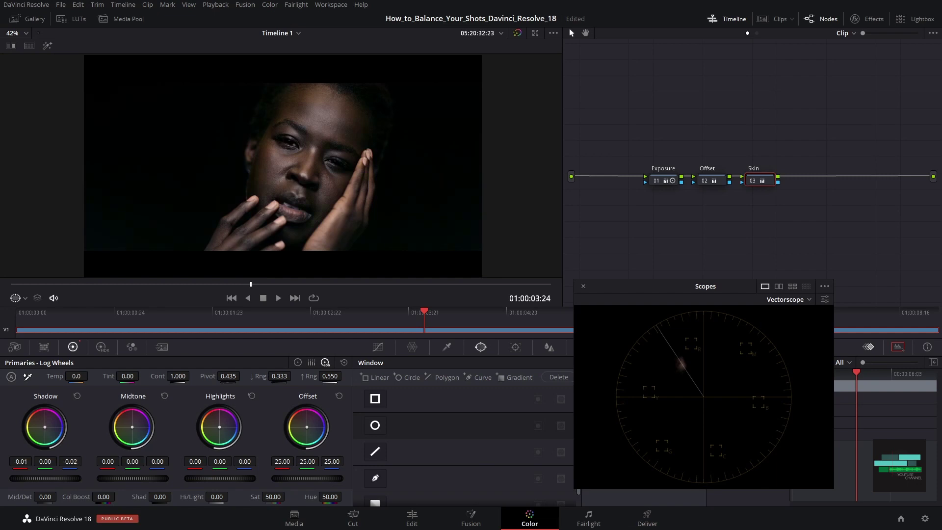
left_click_drag(44, 426, 44, 426)
key("shift+d")
key("shift+d")
- Add a fourth serial node and make it monochrome in the RGB Mixer
key("alt+s")
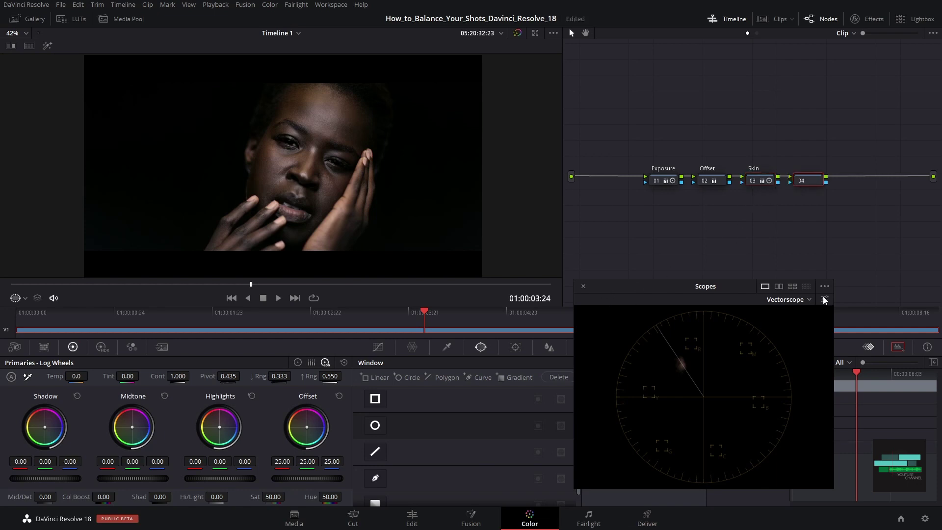
left_click(132, 348)
left_click(213, 498)
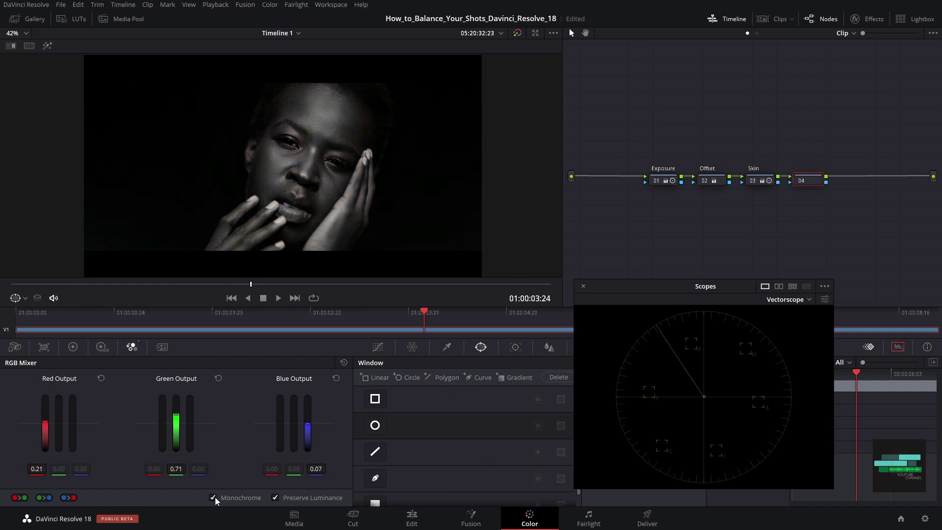
- Grab a still of the black-and-white grade into the Gallery and label it B&W
left_click(28, 19)
right_click(391, 160)
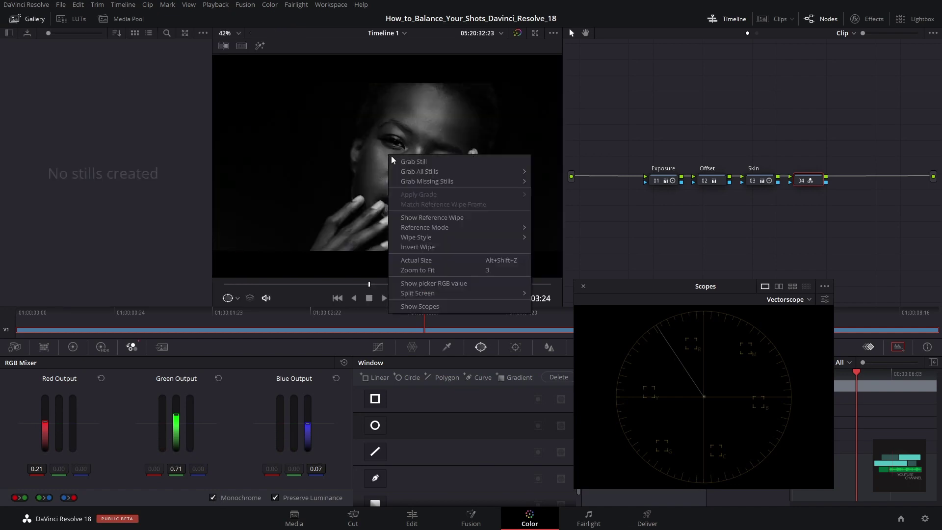
left_click(408, 161)
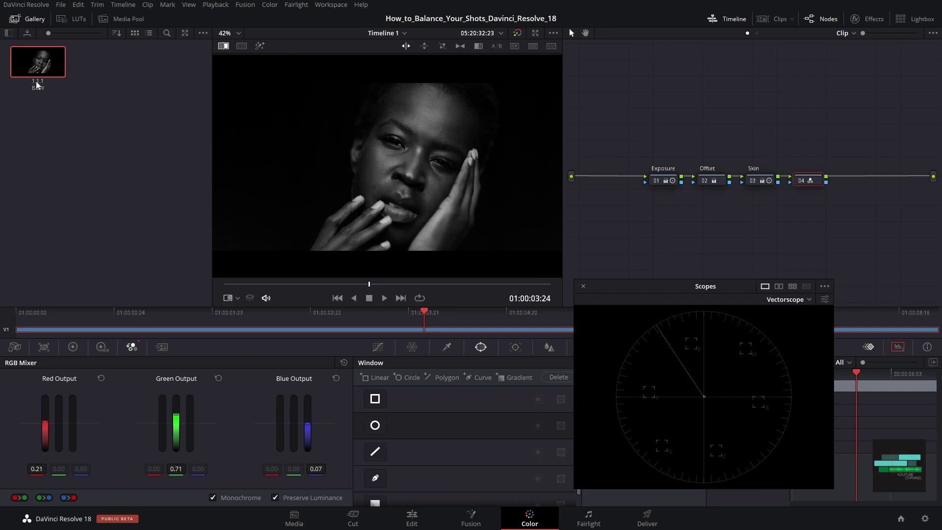
- Reset the fourth node, relabel it Lum/Sat, and compare the color image against the B&W still with a wipe
left_click(15, 18)
right_click(811, 179)
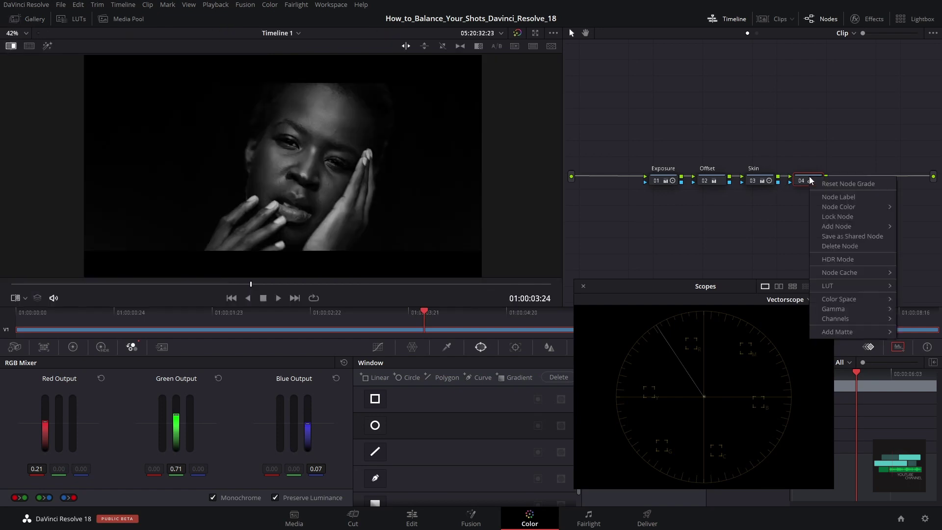
left_click(816, 186)
mouse_move(357, 174)
left_mouse_down()
mouse_move(408, 173)
mouse_move(337, 175)
mouse_move(403, 175)
mouse_move(349, 173)
left_mouse_up()
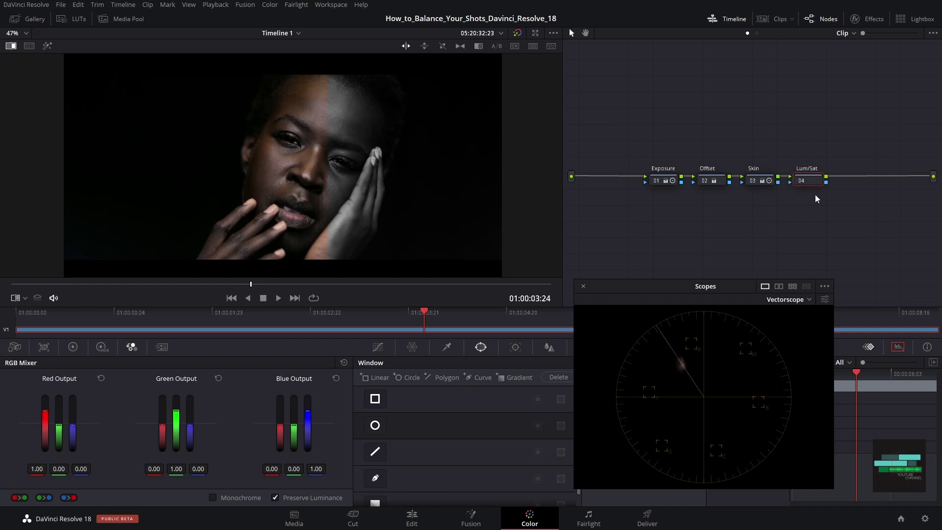
- Show the Parade scope and pull the Lum Vs Sat curve's darkest point down, anchoring the curve at 0.25 input luminance
left_click(787, 299)
left_click(802, 320)
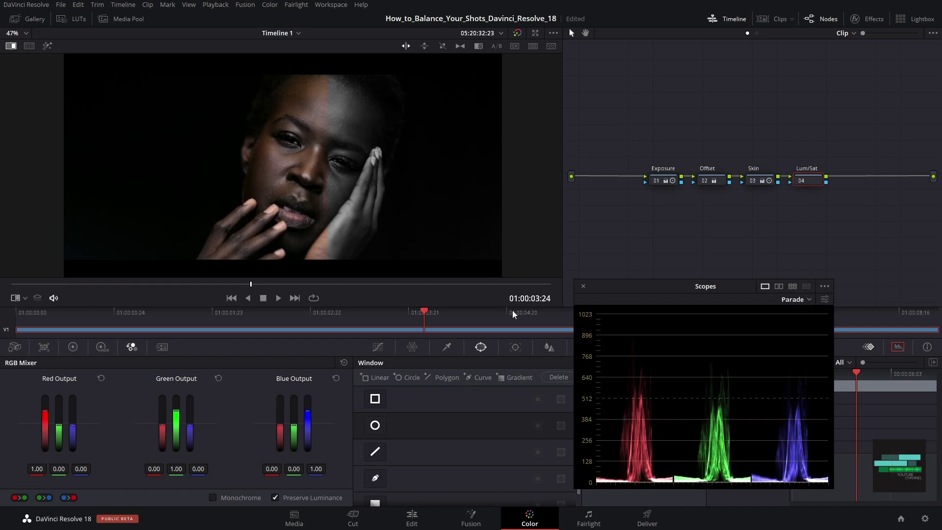
left_click(583, 287)
left_click(377, 347)
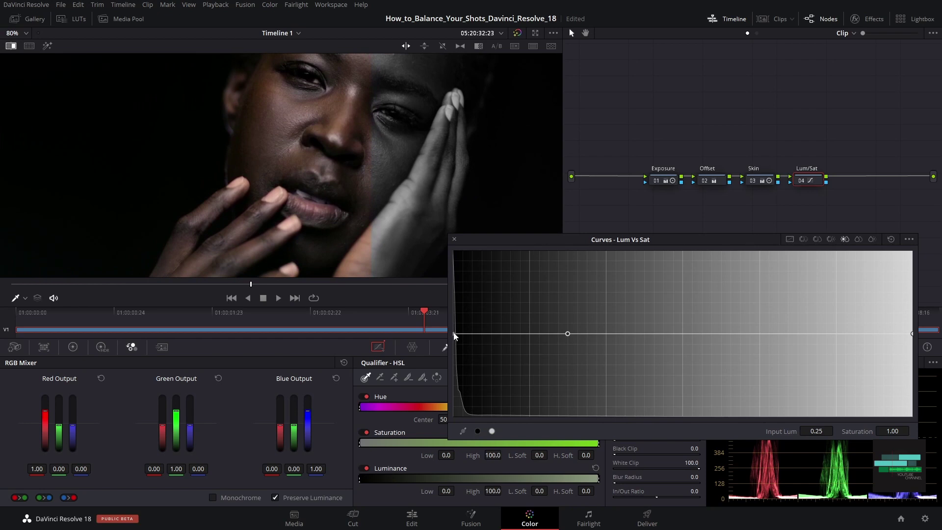
mouse_move(455, 336)
left_mouse_down()
mouse_move(450, 400)
mouse_move(452, 328)
mouse_move(451, 355)
left_mouse_up()
scroll(324, 162, "up", 5)
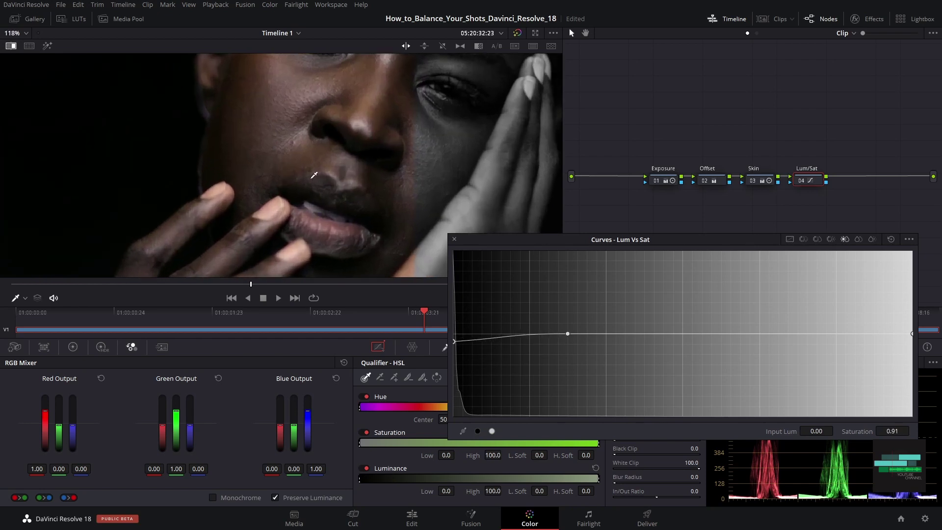
left_click_drag(454, 342, 454, 414)
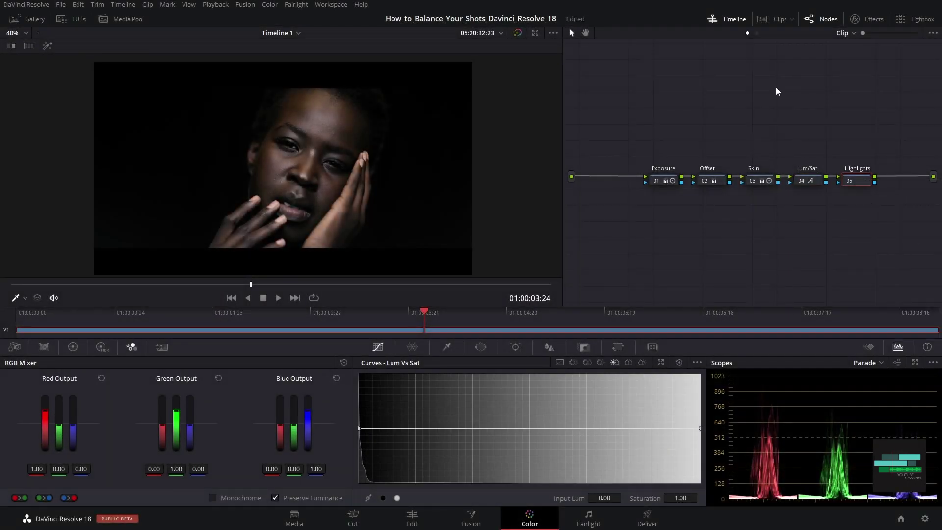
- Try a warm shift on the Highlights node's Log highlights, reset it, and shift them slightly toward blue with the high range at 0.246
scroll(277, 162, "up", 4)
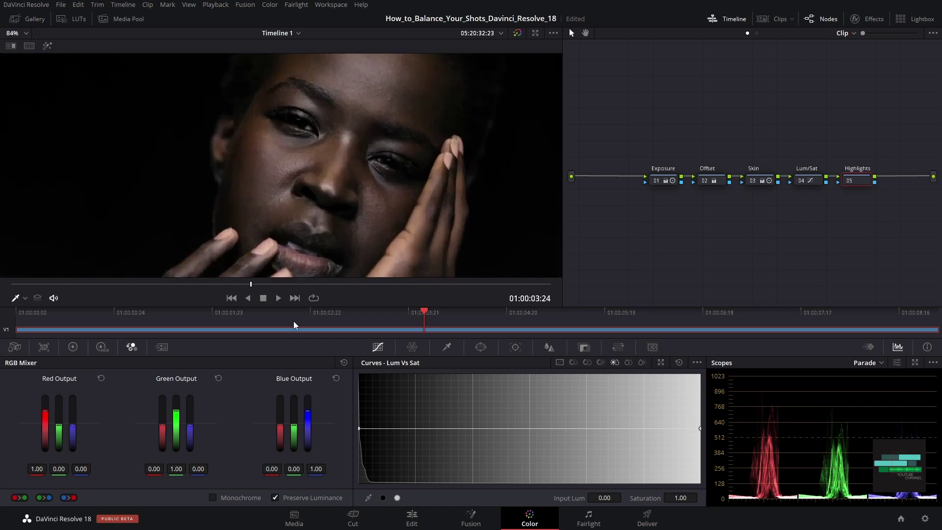
left_click(102, 346)
left_click(73, 347)
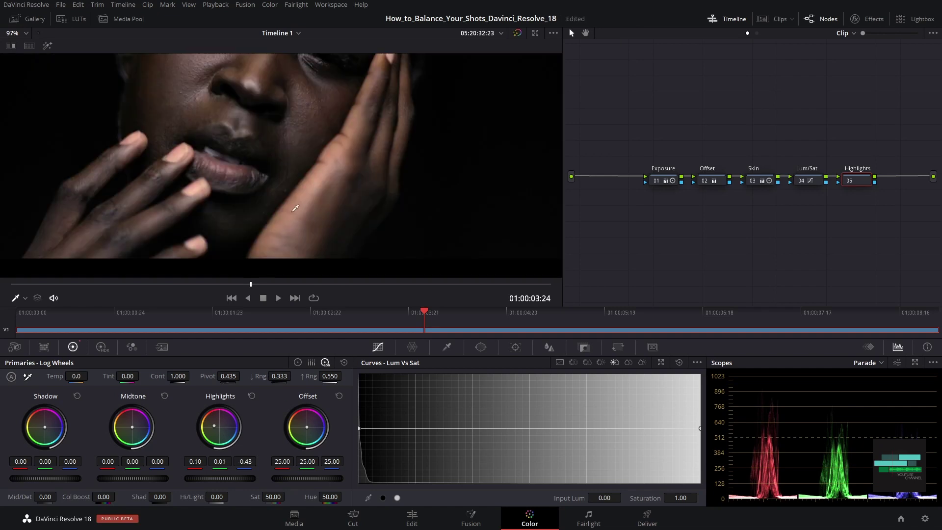
left_click_drag(221, 427, 215, 421)
double_click(220, 423)
left_click_drag(221, 432, 225, 431)
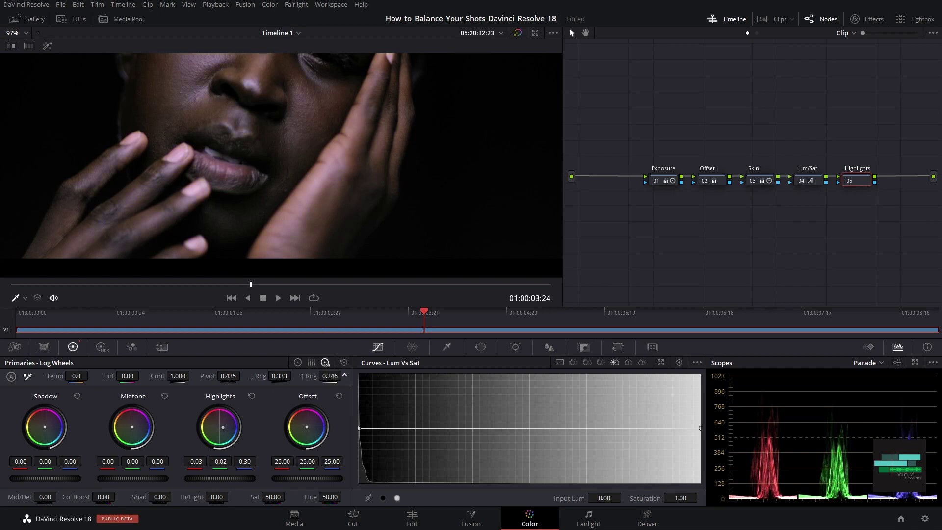
left_click_drag(223, 430, 220, 428)
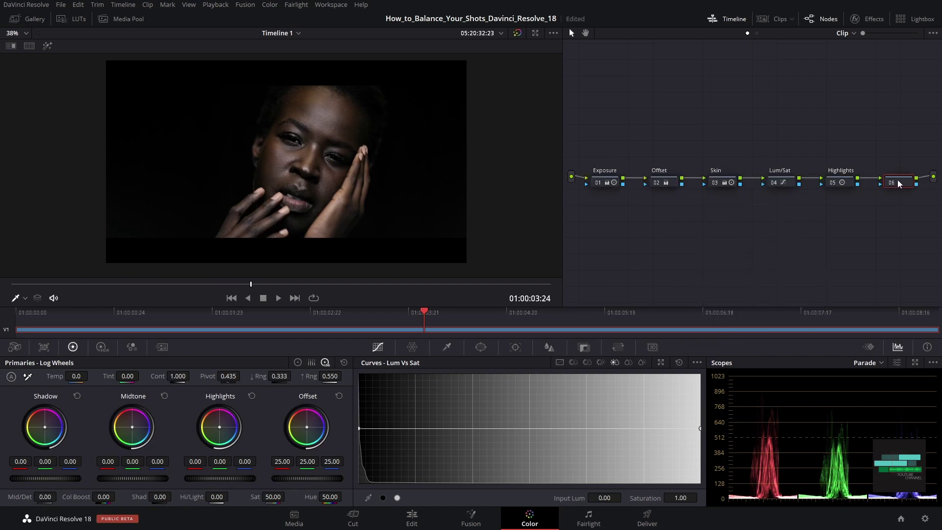
- Label the sixth node Vignette and fit a circle window around the face, rotated about 22.75 with softness about 5.77
type("Vignette")
left_click(480, 347)
left_click(407, 378)
left_click_drag(286, 216, 287, 229)
left_click_drag(295, 207, 312, 207)
left_click_drag(305, 130, 317, 133)
left_click_drag(274, 230, 271, 239)
left_click_drag(277, 223, 295, 214)
left_click_drag(268, 252, 266, 258)
left_click_drag(319, 134, 318, 133)
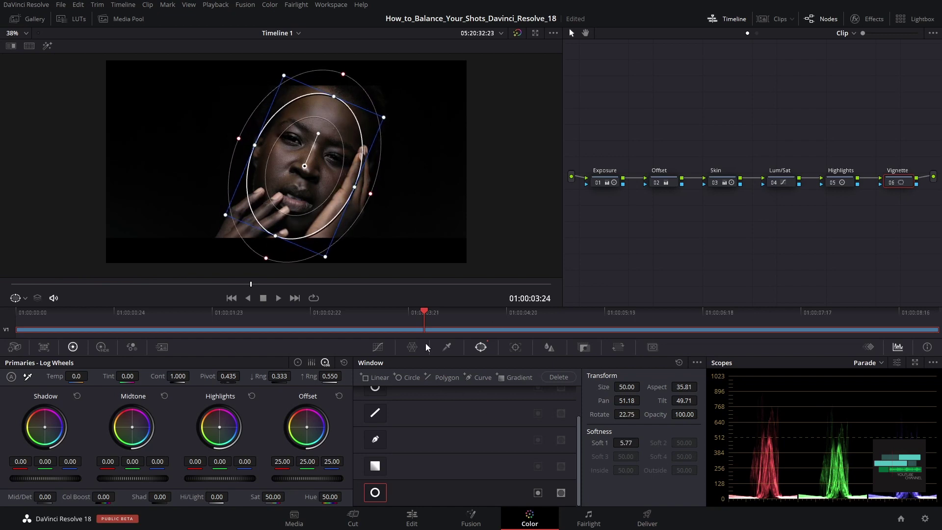
- Invert the vignette window and darken the area outside the face with gain about 0.91 and gamma about -0.01
left_click(538, 493)
left_click(379, 347)
left_click(298, 362)
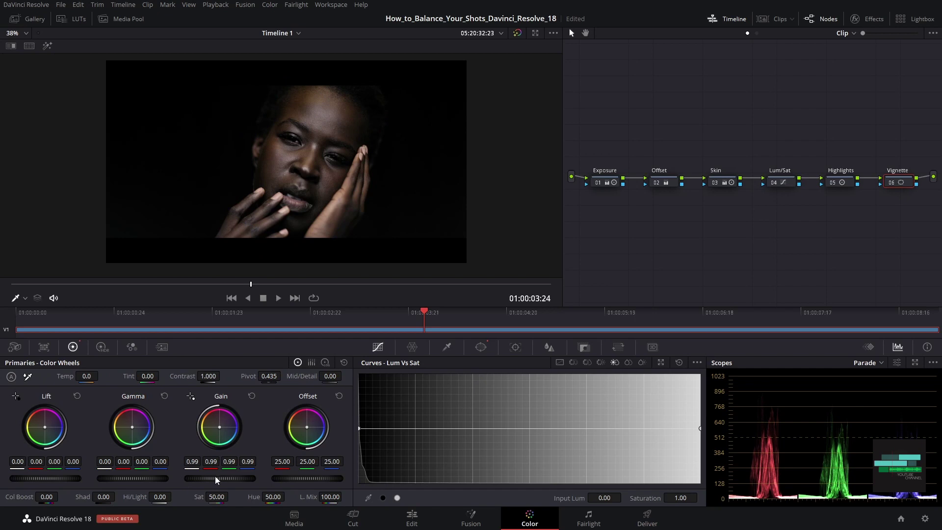
left_click_drag(217, 476, 80, 478)
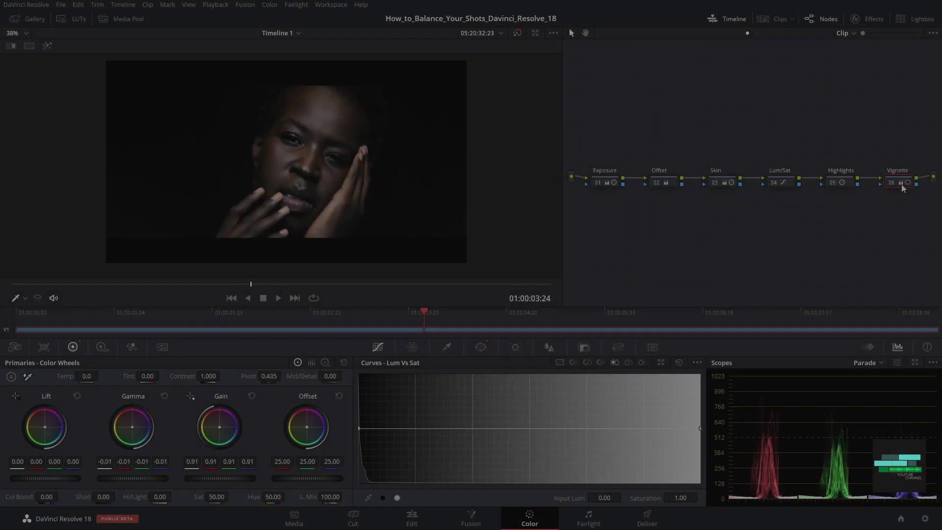
- Add a node labeled MidDetail between Highlights and Vignette and clean up the node graph
key("alt+o")
type("MidDeta")
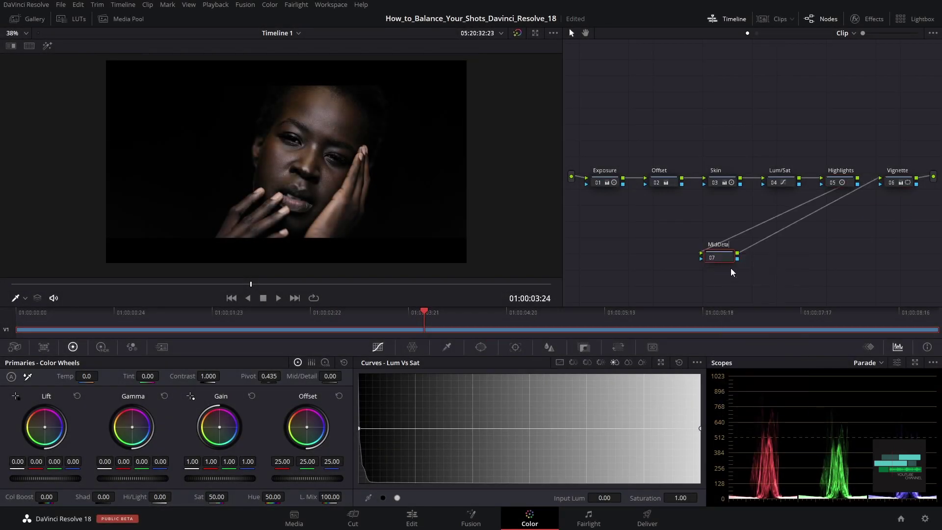
type("il")
key("Return")
right_click(797, 275)
left_click(823, 290)
- Sample the forehead skin with the HSL qualifier in highlight view and set the hue width to about 34.2
left_click(446, 347)
left_click(329, 119)
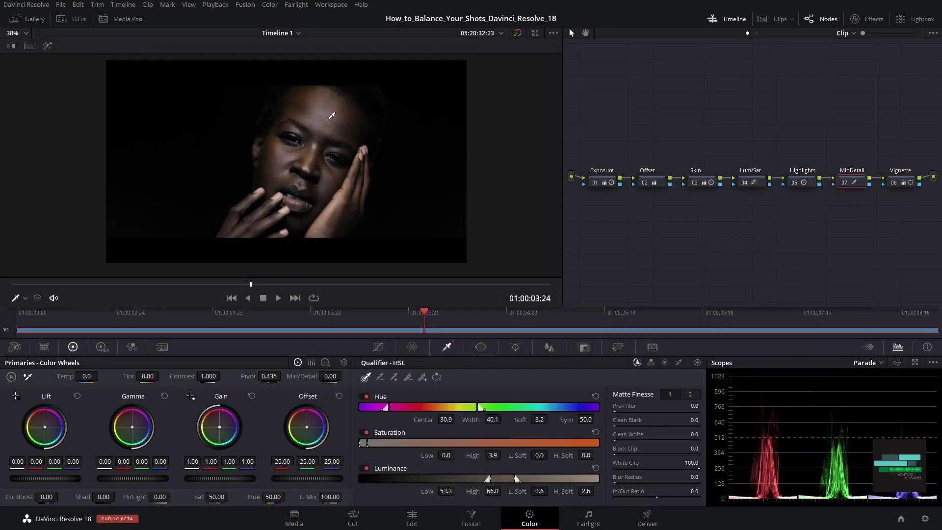
key("shift+h")
left_click_drag(328, 118, 324, 113)
left_click_drag(390, 409, 399, 409)
- Denoise the skin matte to about 18 and narrow the qualifier's hue width to about 30.2
left_click(689, 394)
left_click_drag(690, 434, 701, 435)
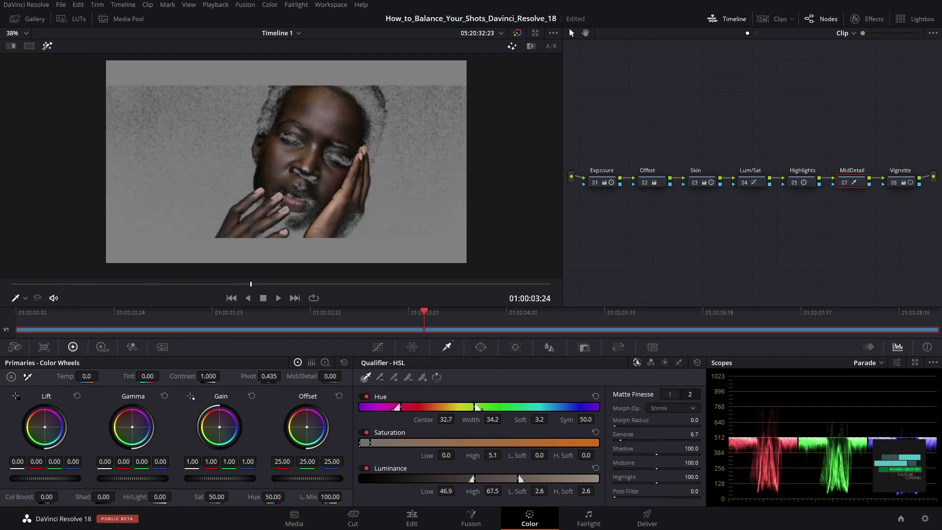
left_click_drag(620, 440, 628, 440)
left_click_drag(400, 407, 404, 407)
left_click_drag(474, 478, 477, 478)
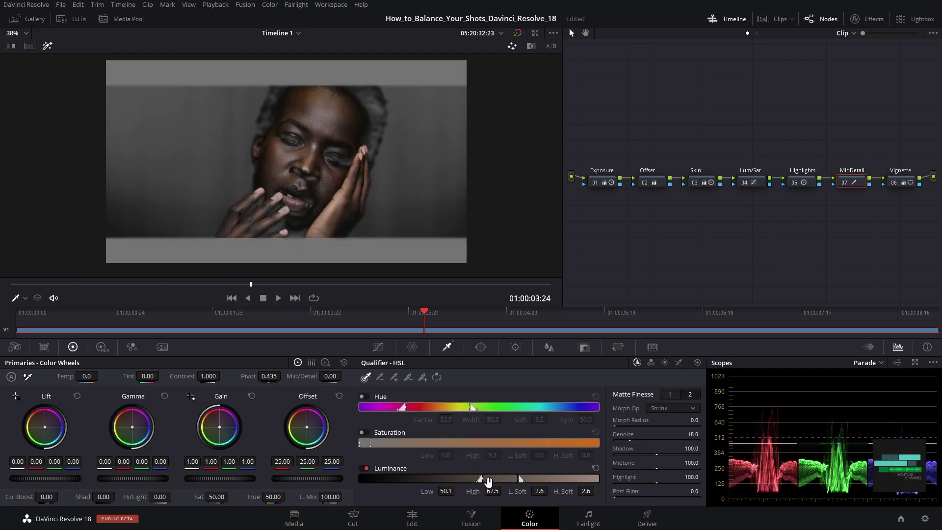
- Refine the skin key to luminance 45.3–69.1 with 4.5 low softness, saturation low softness 3.7, and matte denoise 22
left_click_drag(477, 479, 483, 478)
left_click_drag(540, 491, 473, 476)
left_click(364, 433)
left_click(364, 397)
left_click_drag(630, 440, 634, 440)
left_click_drag(496, 455, 551, 454)
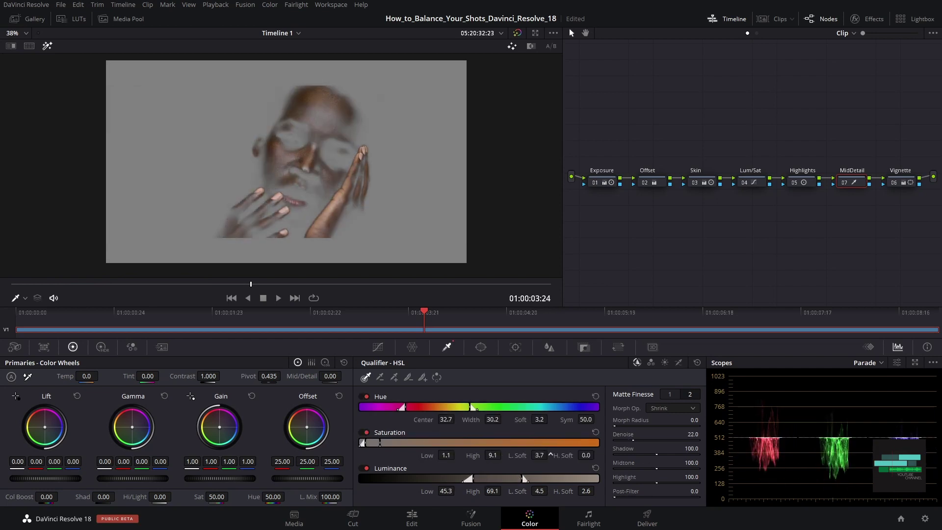
- Set the key's saturation low to 0.0 and hue center to 32.9, with Post-Filter 5.3, Pre-Filter 1.5 and Blur Radius 5.0
left_click_drag(364, 442, 349, 441)
left_click_drag(430, 407, 431, 407)
left_click_drag(615, 497, 619, 497)
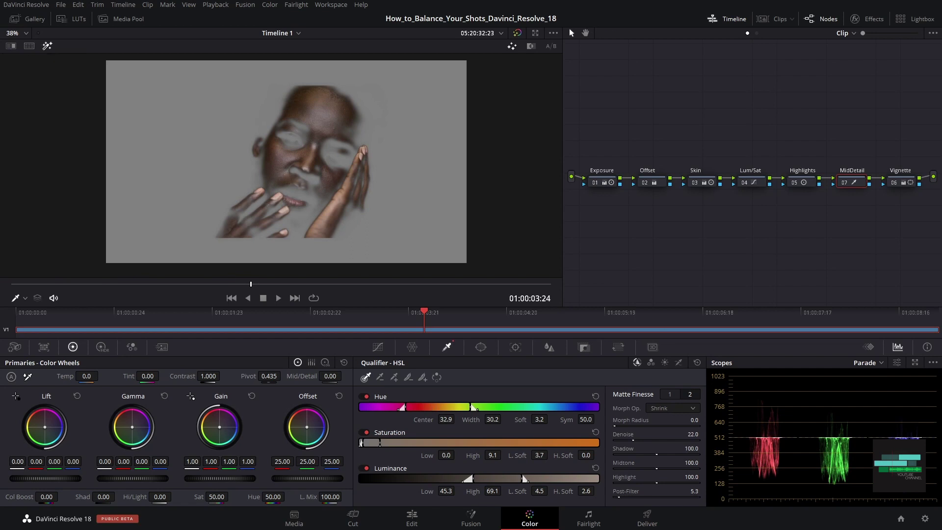
left_click(670, 394)
- Turn off the highlight view and soften the qualified skin by setting Mid/Detail to -65.50
left_click(51, 47)
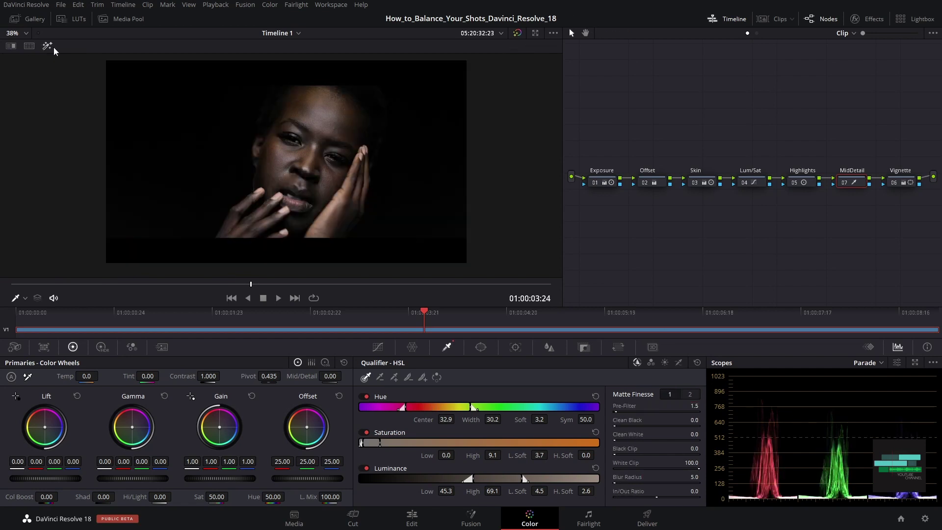
left_click_drag(330, 375, 313, 375)
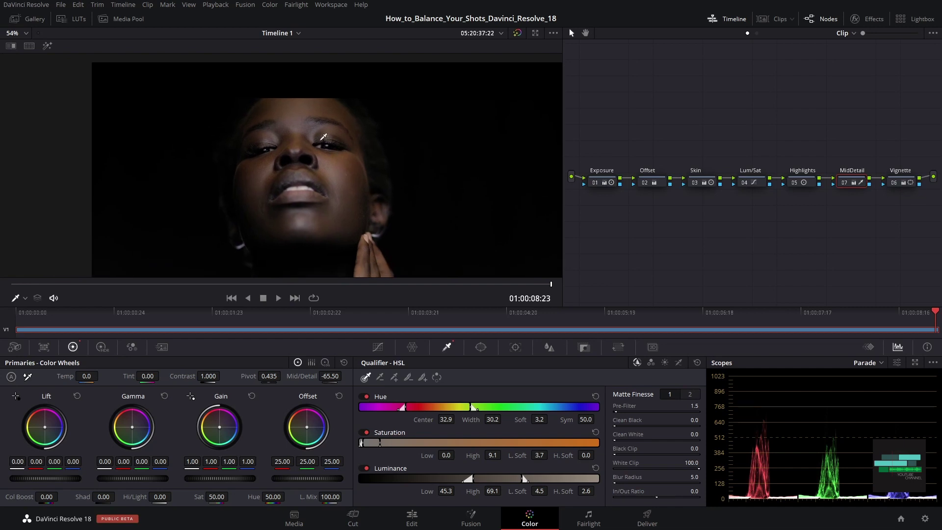
- Sample the skin on the Lum/Sat node's Hue Vs Sat curve, lower its saturation to 0.74, and adjust the surrounding points
left_click(756, 180)
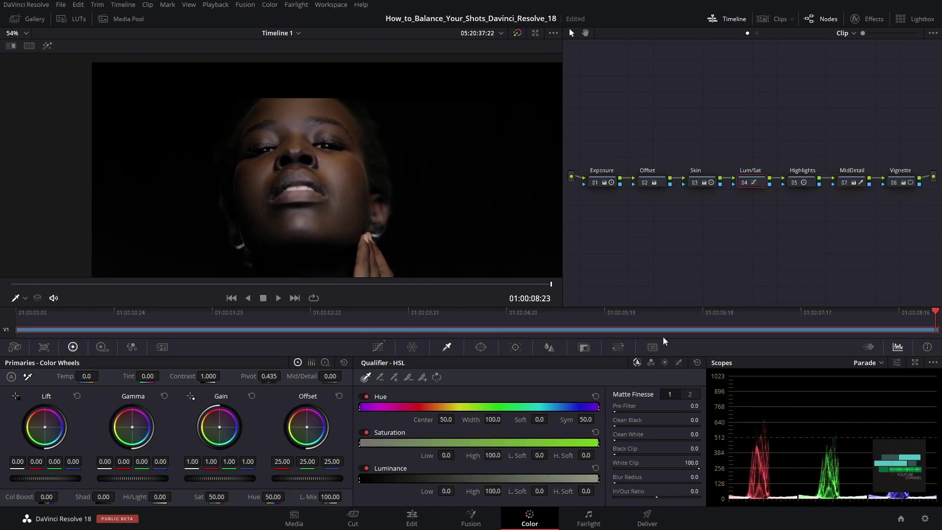
left_click(378, 346)
left_click(587, 362)
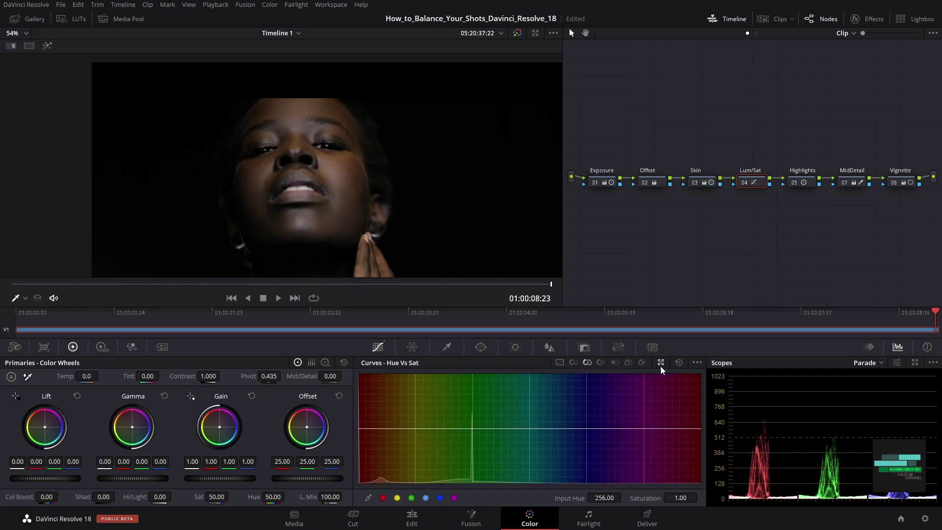
left_click(345, 154)
left_click_drag(684, 493, 669, 494)
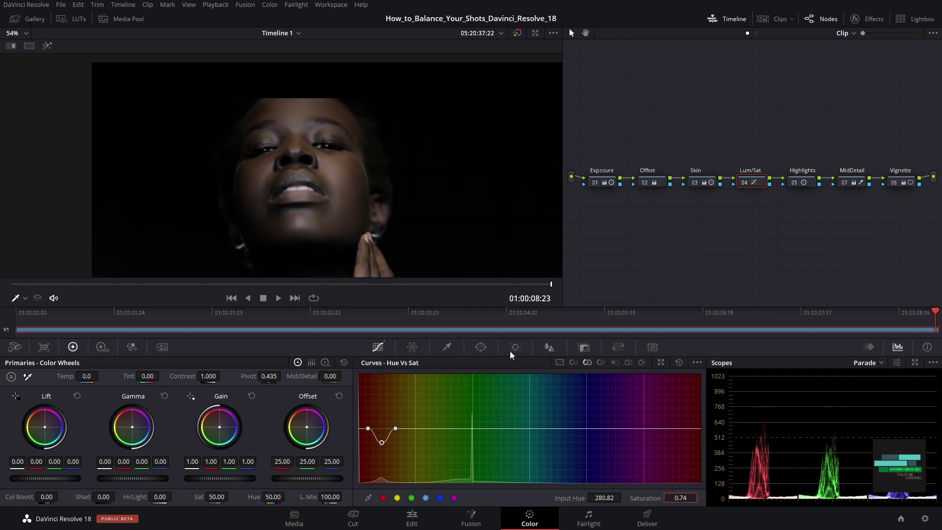
left_click(368, 429)
left_click(397, 428)
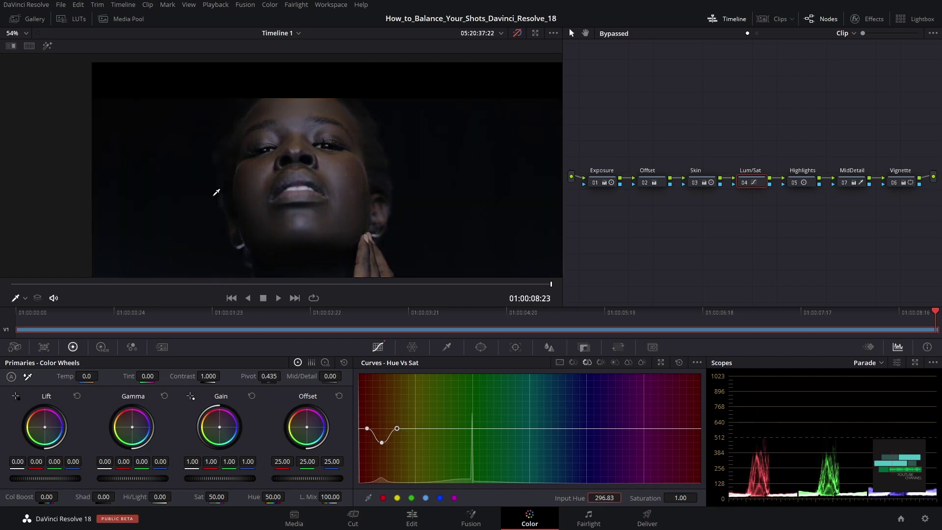
- Play back the graded clip to review the correction across the whole shot
scroll(231, 197, "down", 4)
left_click(131, 288)
key("space")
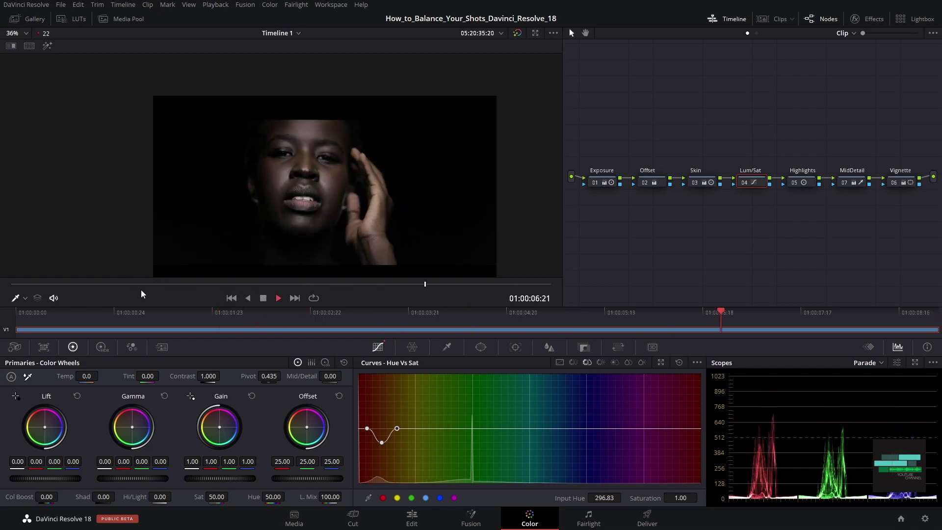
key("space")
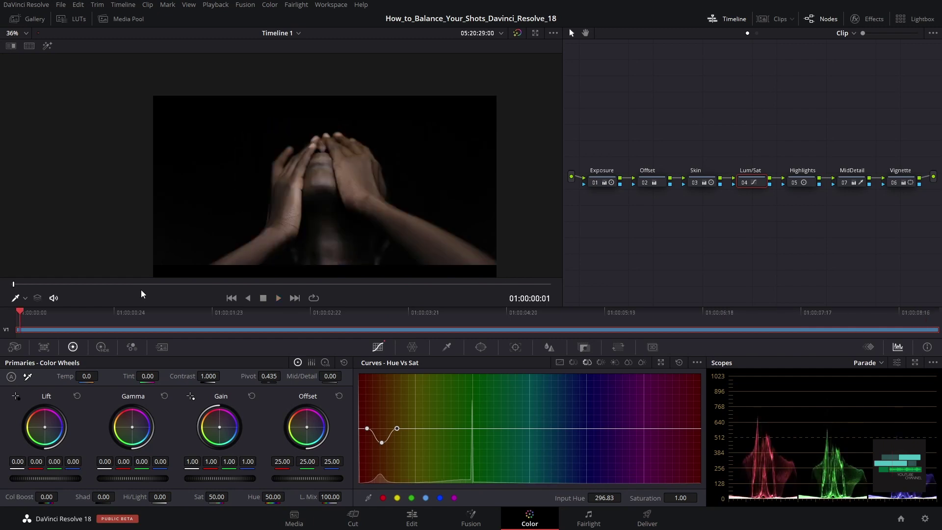
key("space")
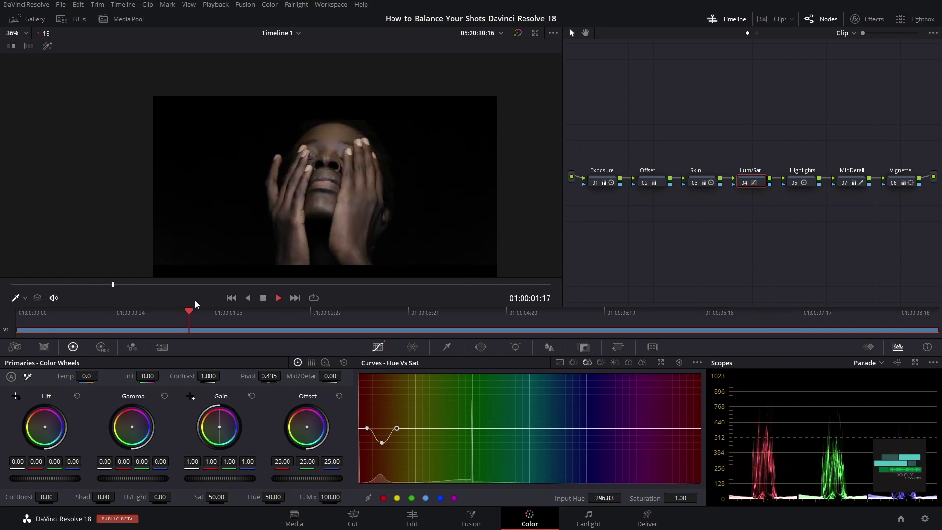